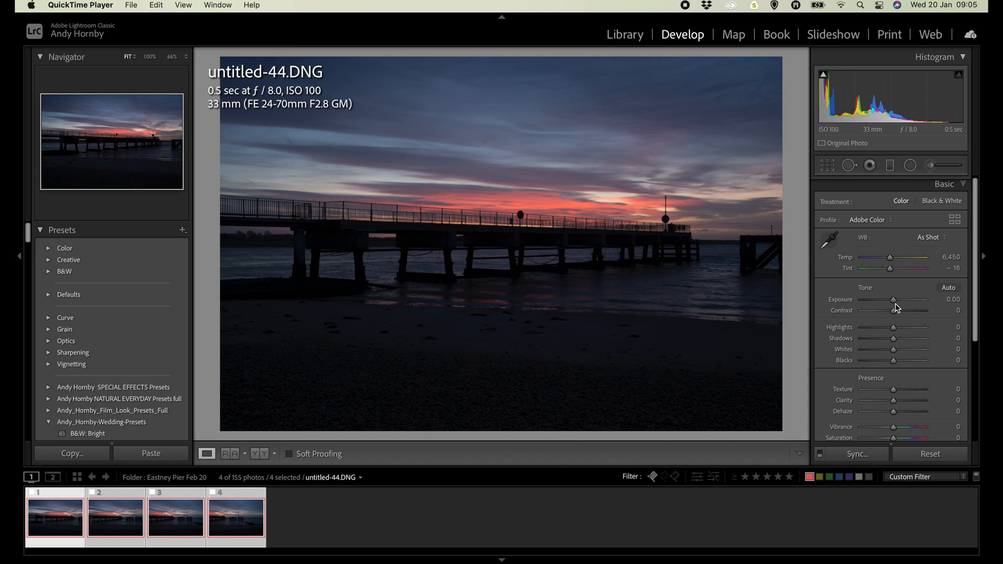
Synchronize a +2.00 Exposure from untitled-44.DNG to the other three selected pier photos, and undo the synchronization.
left_click_drag(894, 301, 907, 301)
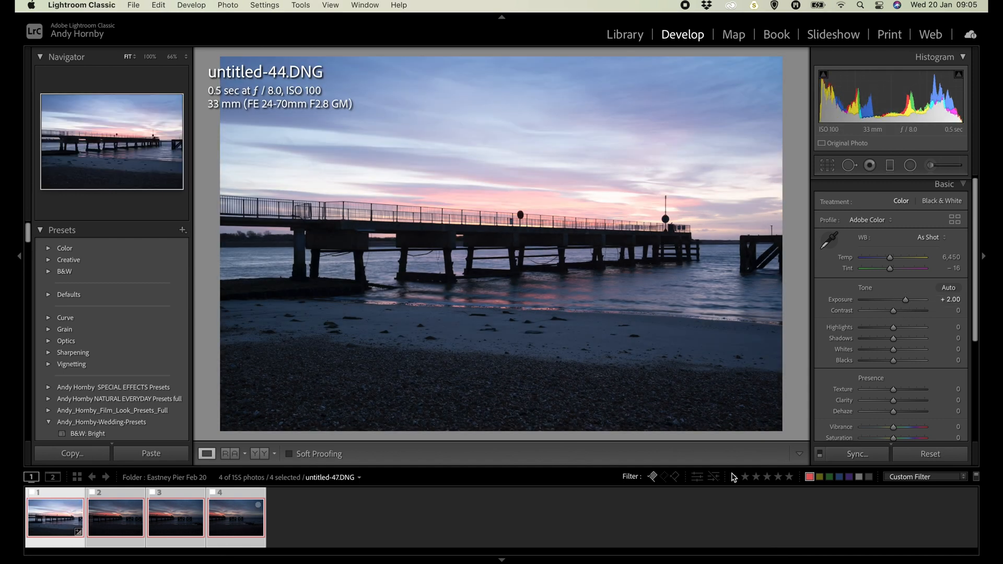
left_click(836, 459)
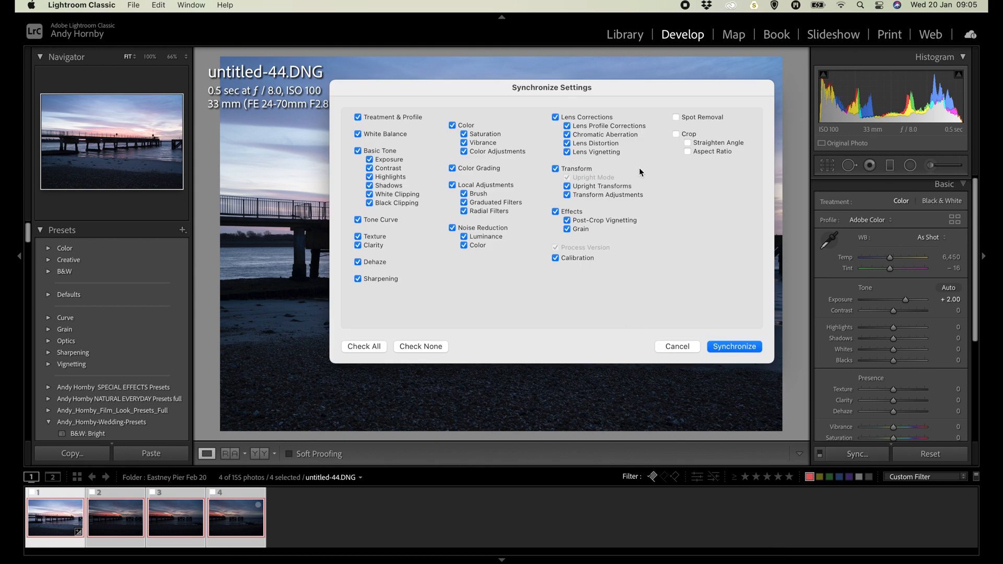
left_click(733, 346)
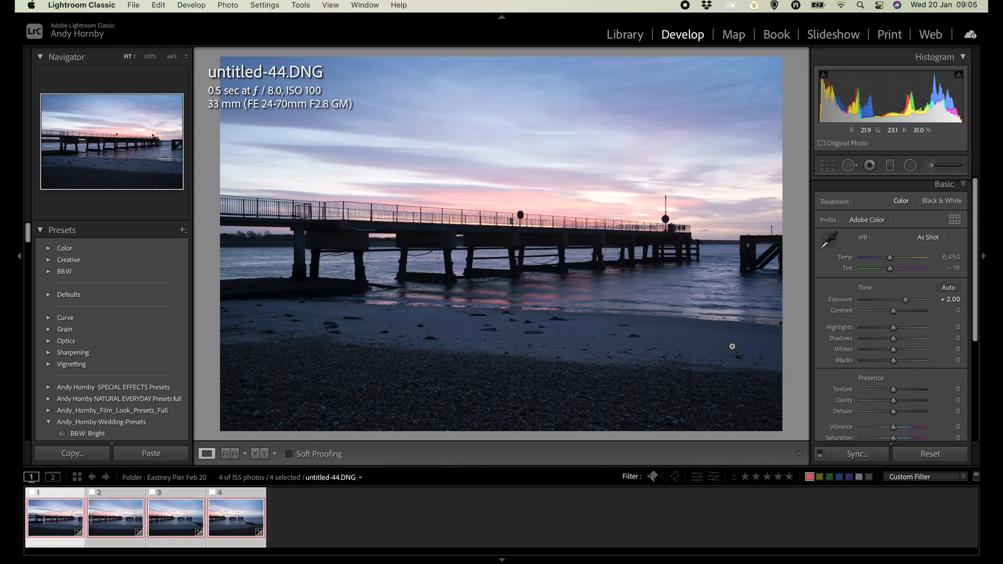
key("super+z")
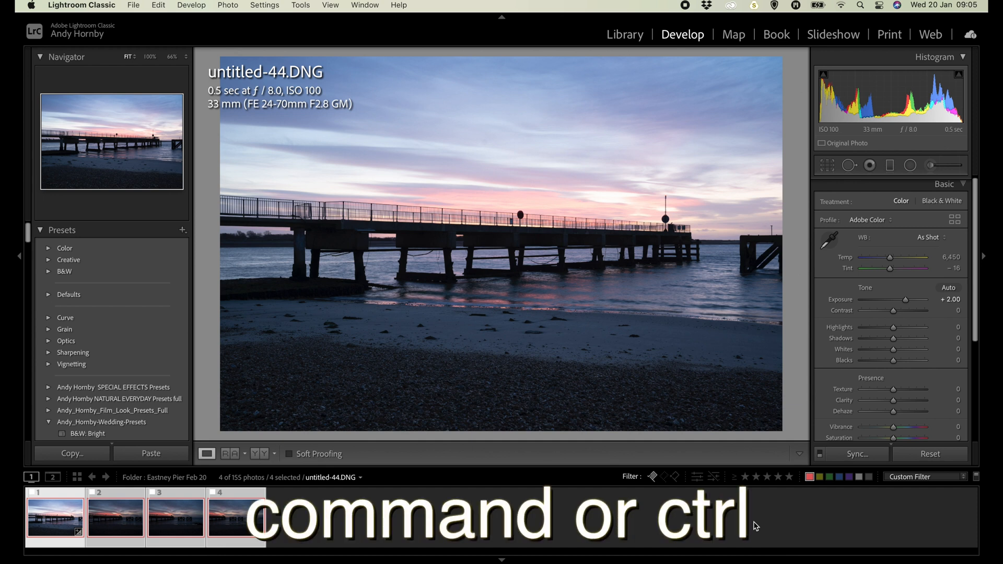
Enable Auto Sync, set Exposure to +1.35 for the four selected pier photos, and adjust their tone sliders.
key("super")
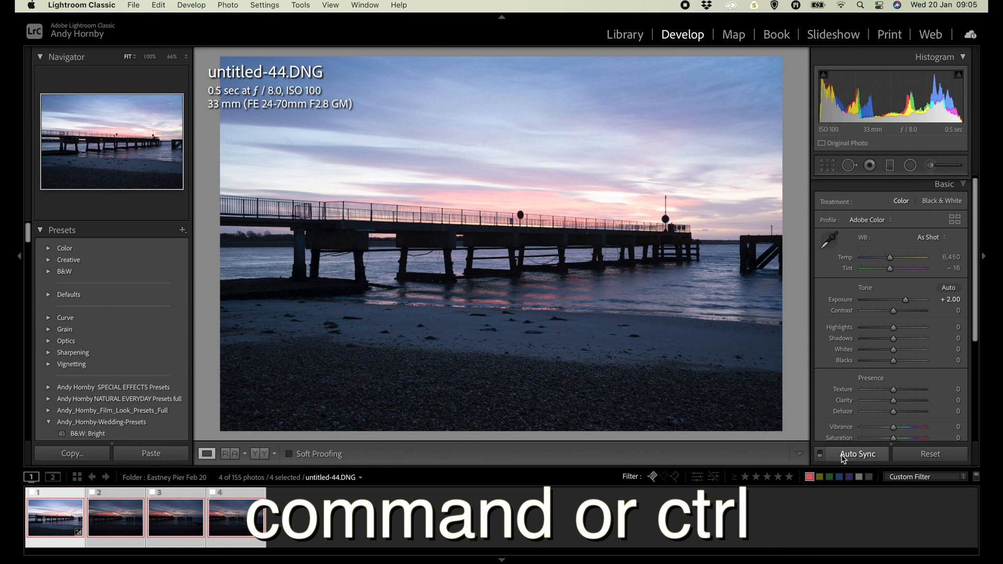
left_click(820, 458)
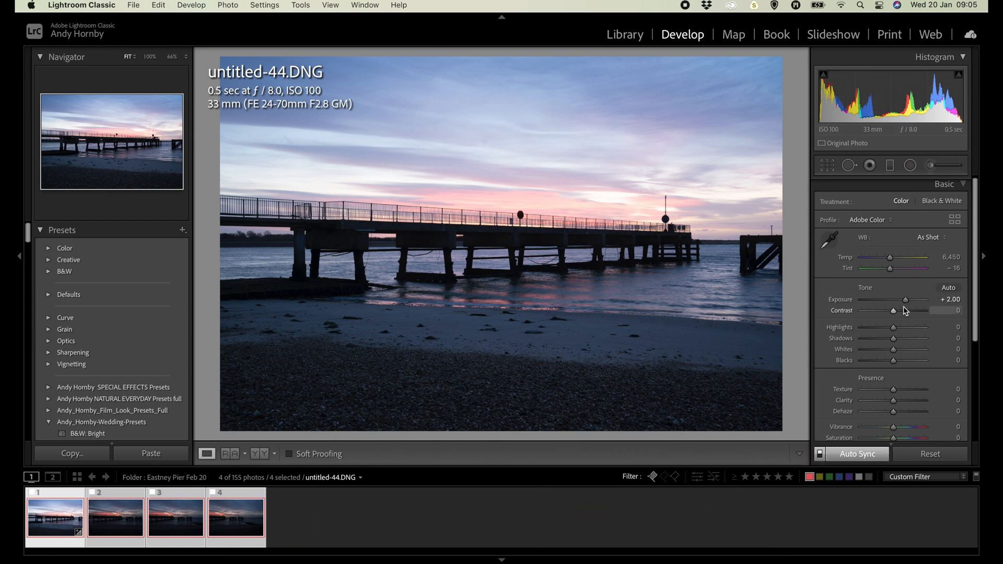
left_click_drag(904, 300, 902, 302)
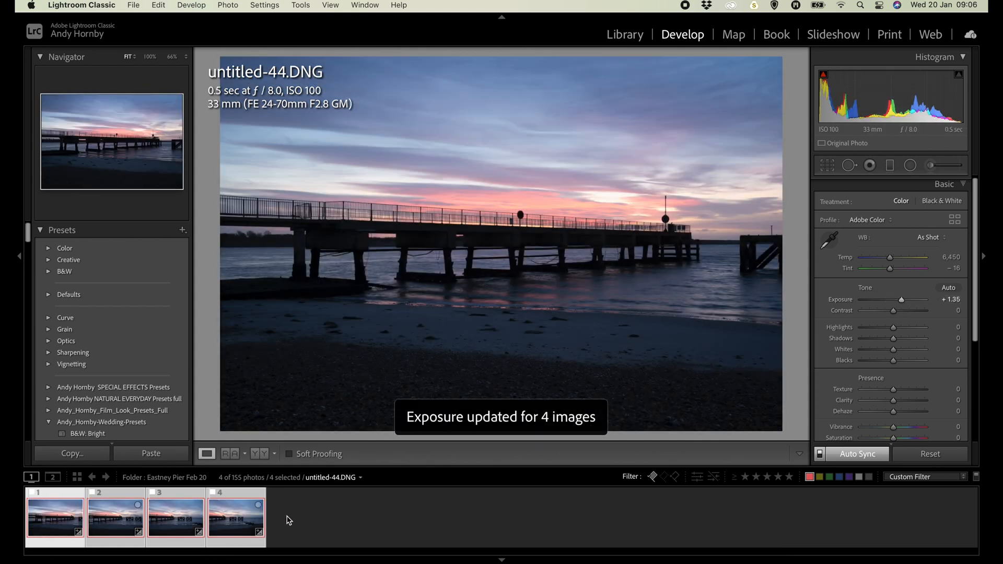
mouse_move(894, 338)
left_mouse_down()
mouse_move(917, 340)
mouse_move(878, 330)
left_mouse_up()
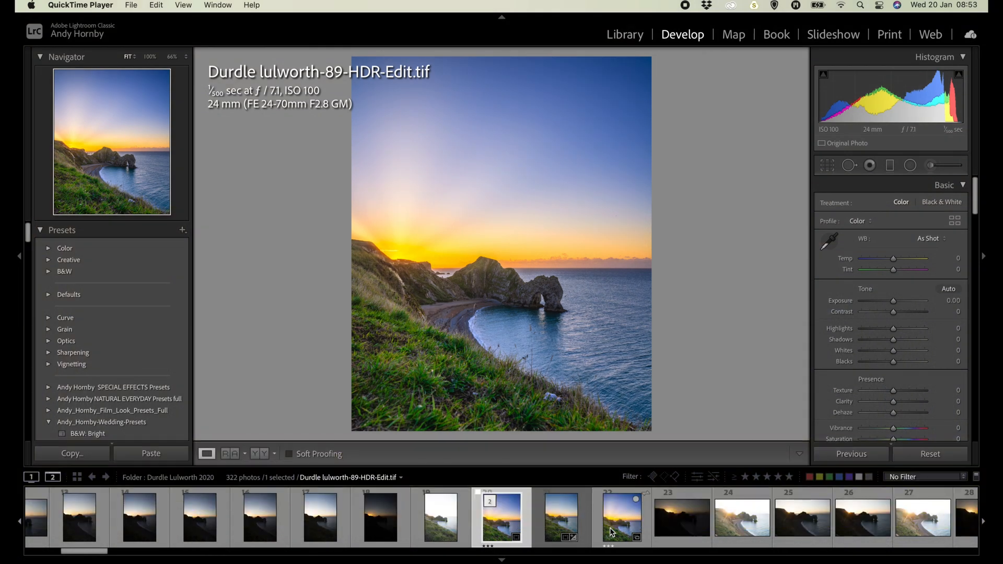
Browse the photos of the Durdle Lulworth 2020 folder in the filmstrip.
scroll(482, 522, "down", 10)
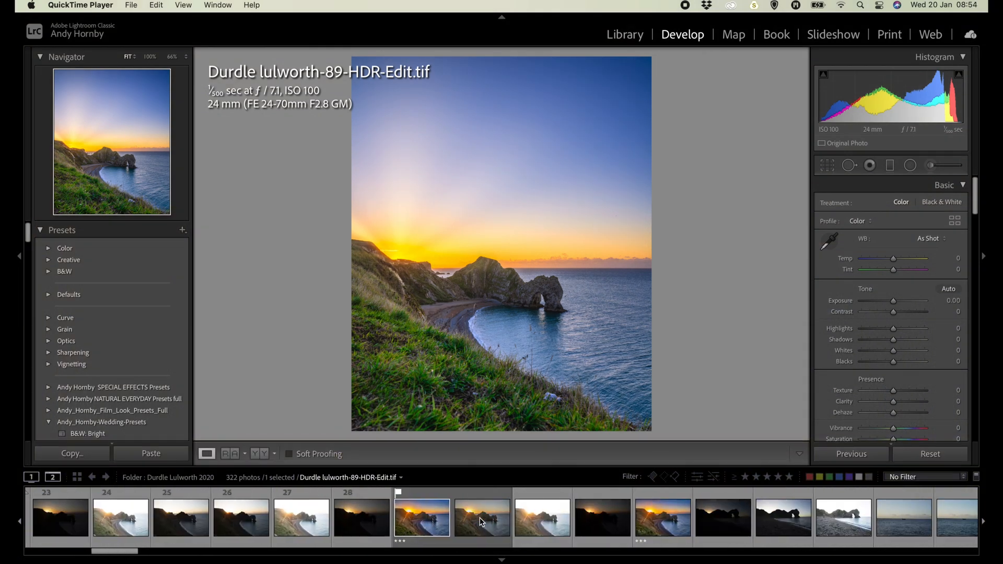
scroll(480, 522, "down", 15)
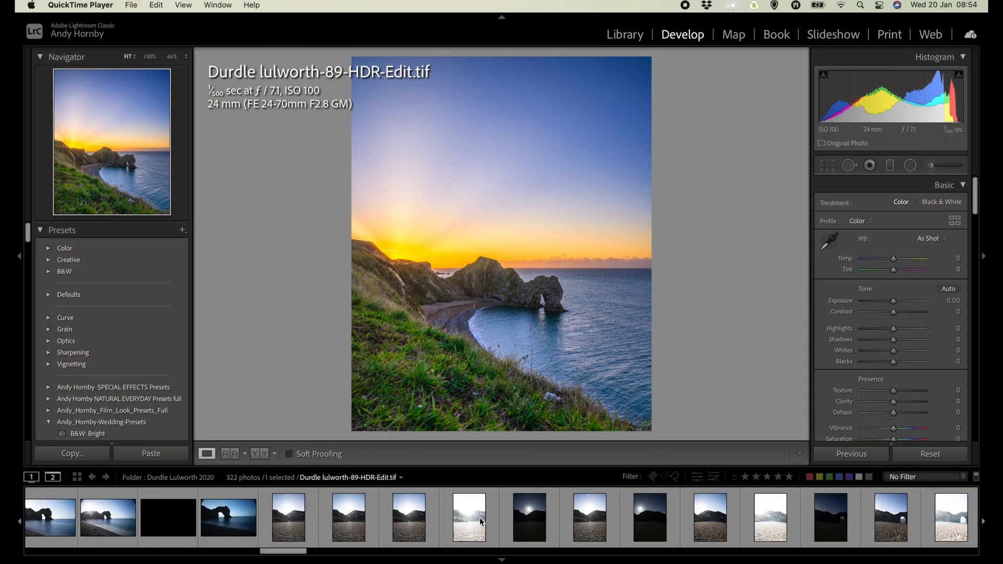
scroll(480, 520, "down", 15)
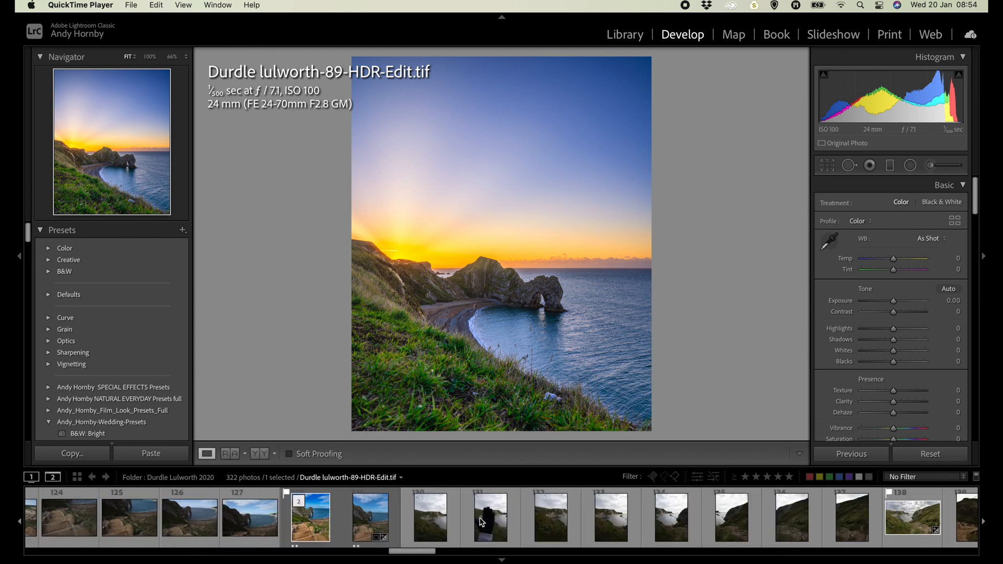
scroll(481, 521, "down", 15)
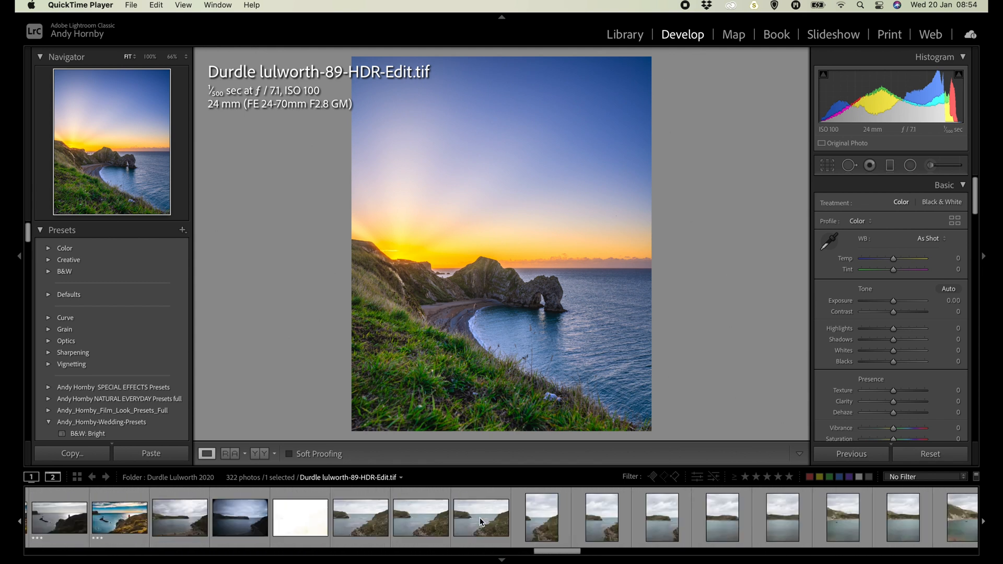
scroll(481, 521, "up", 15)
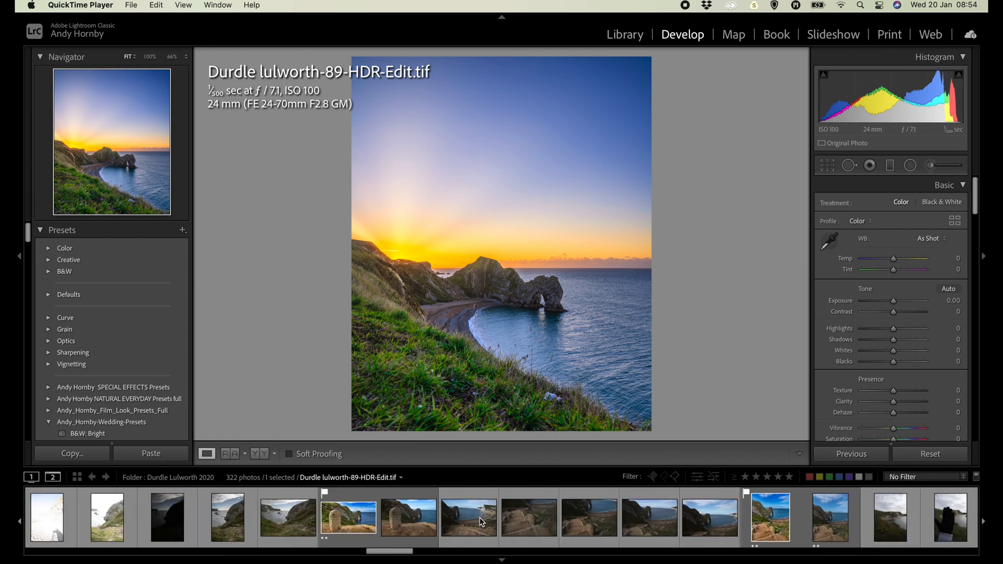
scroll(481, 522, "up", 10)
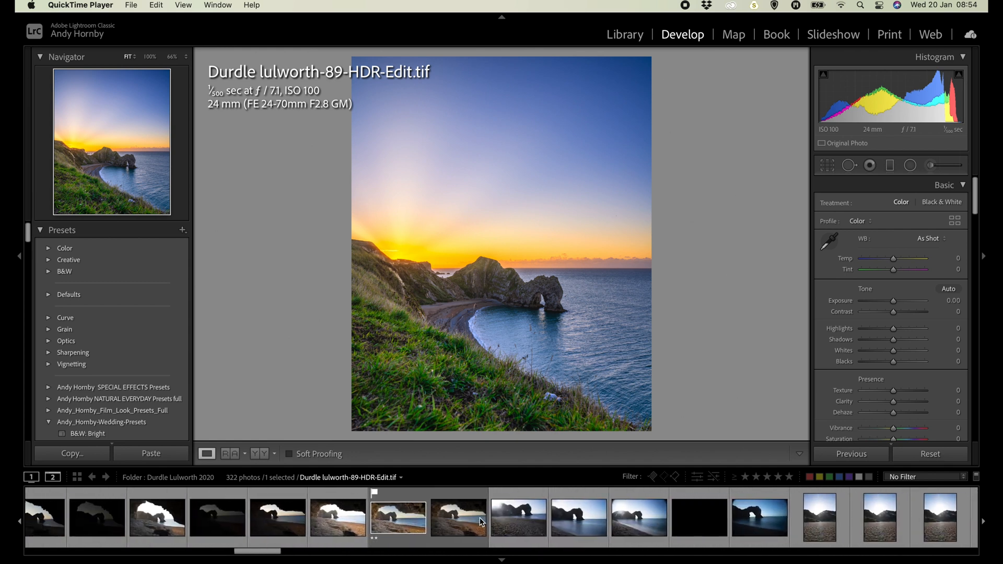
Display the folder as a grid in the secondary window, select the coastal panorama, photo 157, and close that window.
key("shift+backslash")
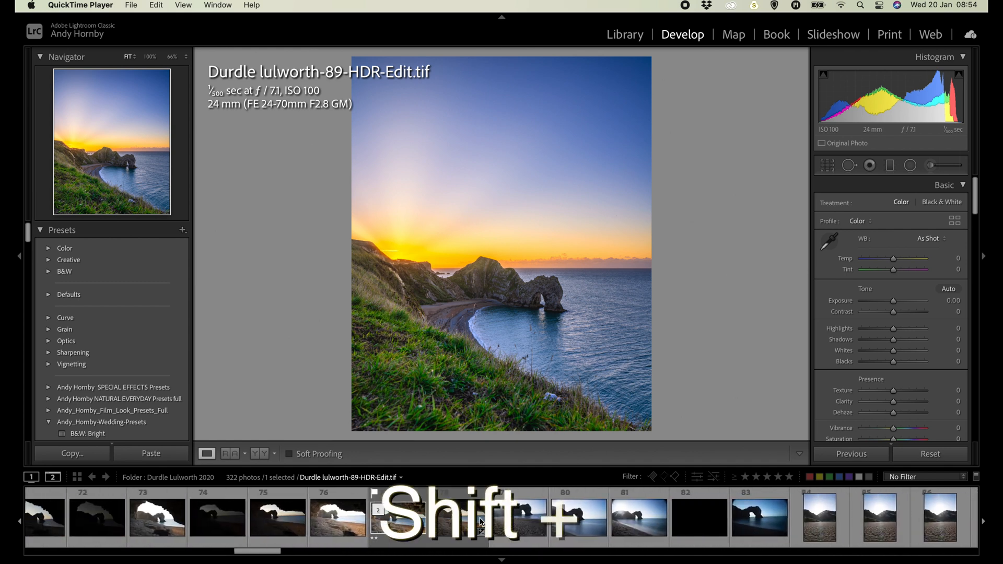
scroll(519, 293, "down", 15)
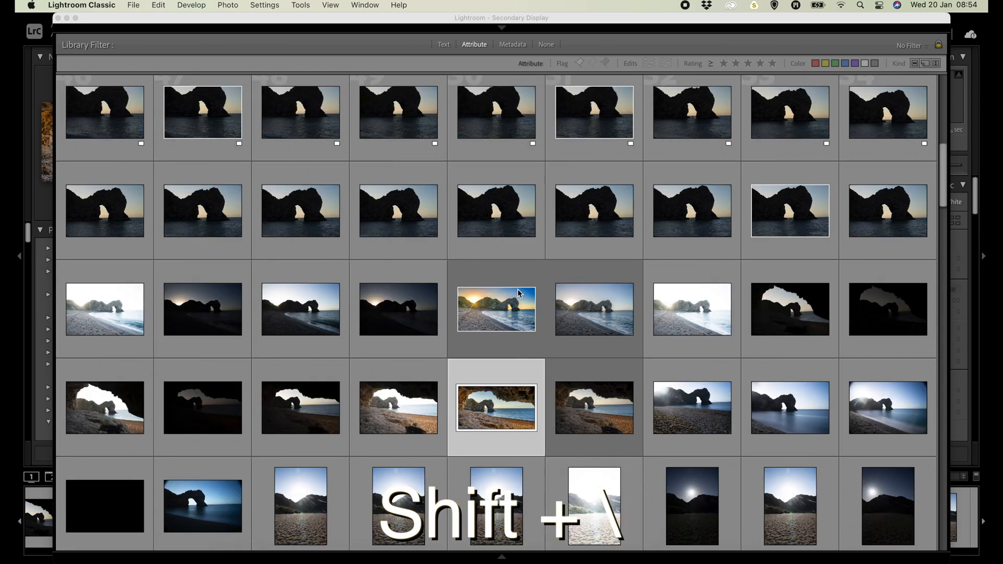
scroll(519, 293, "down", 20)
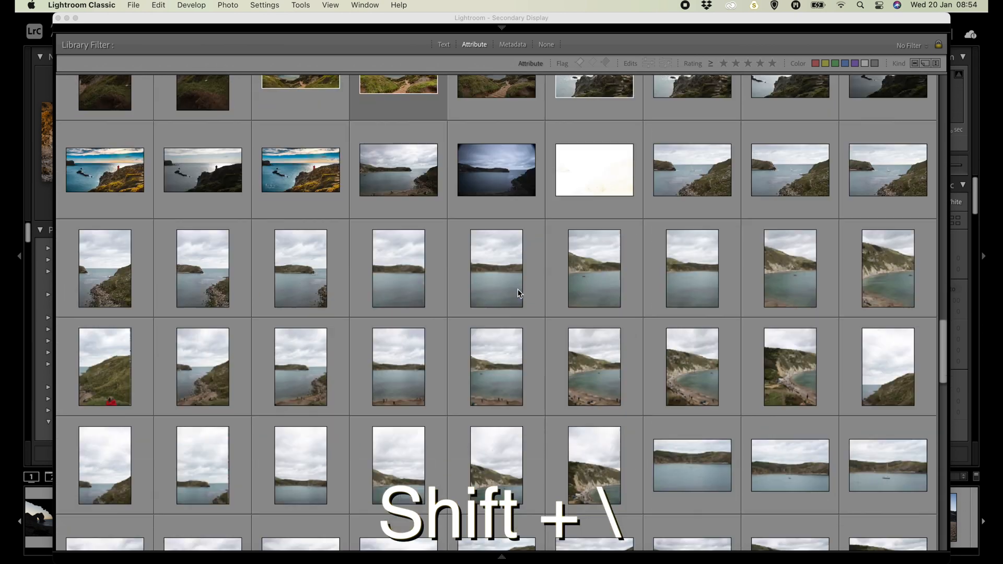
scroll(518, 294, "down", 10)
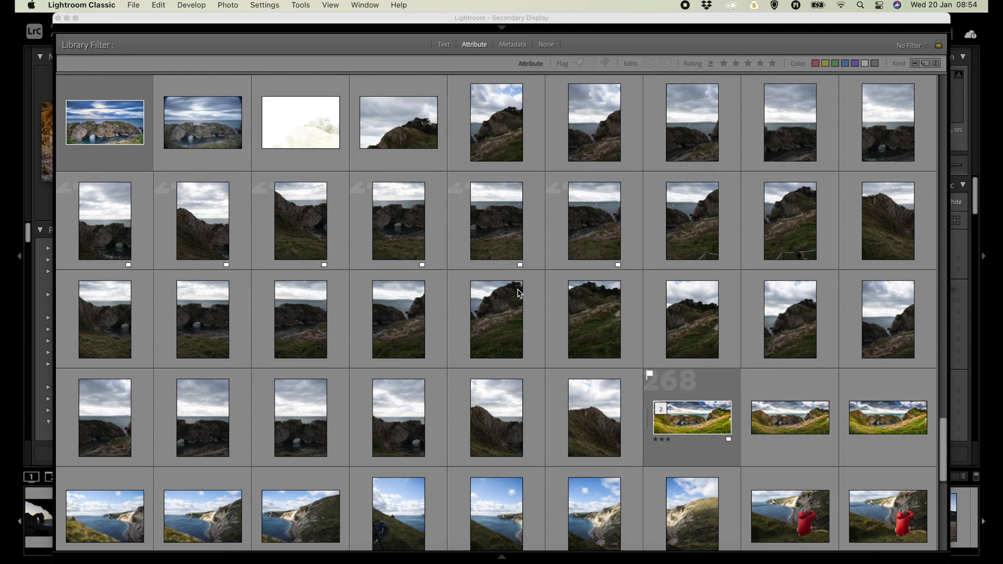
scroll(519, 293, "up", 10)
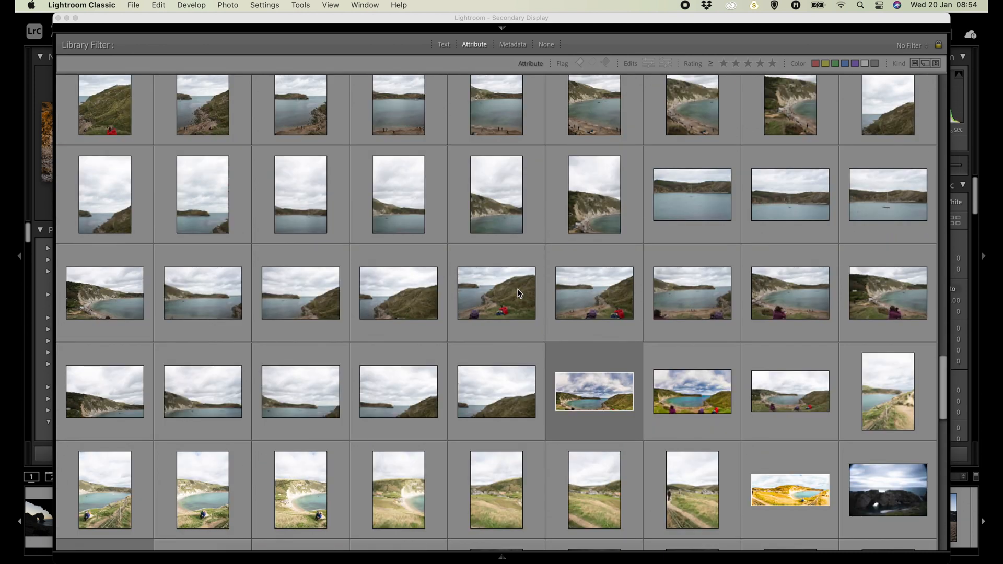
scroll(518, 293, "down", 10)
scroll(519, 293, "up", 2)
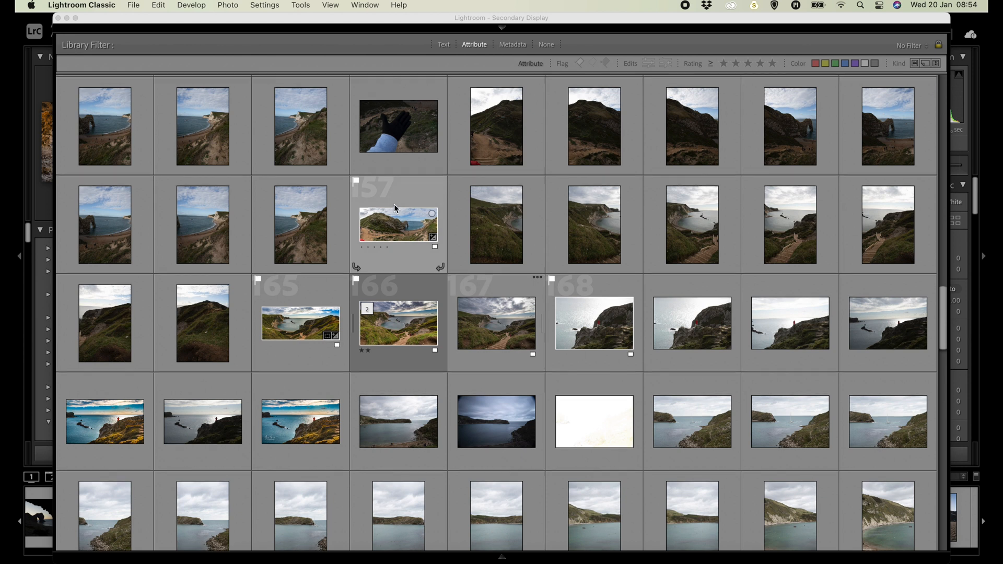
scroll(394, 204, "up", 3)
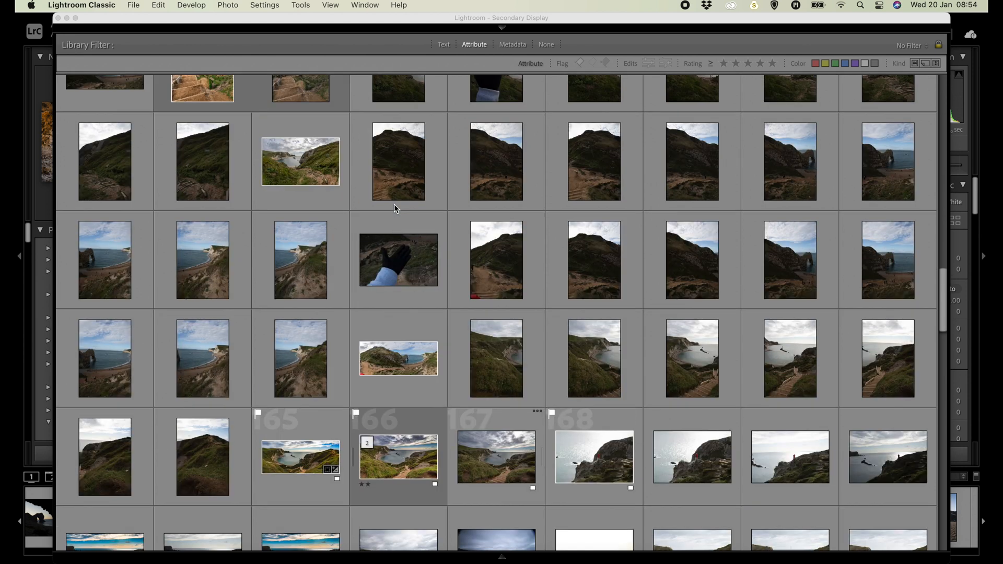
left_click(416, 362)
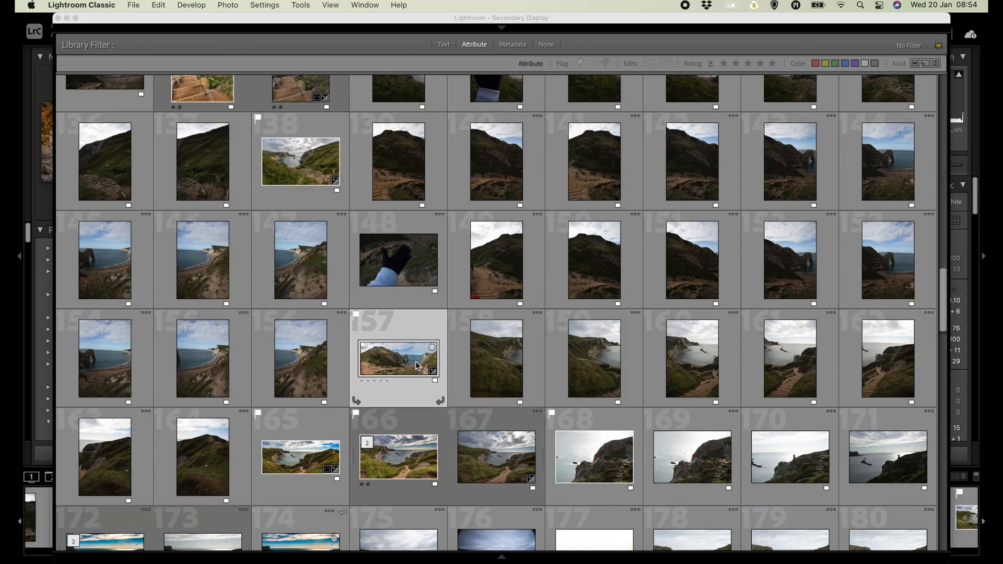
left_click(58, 18)
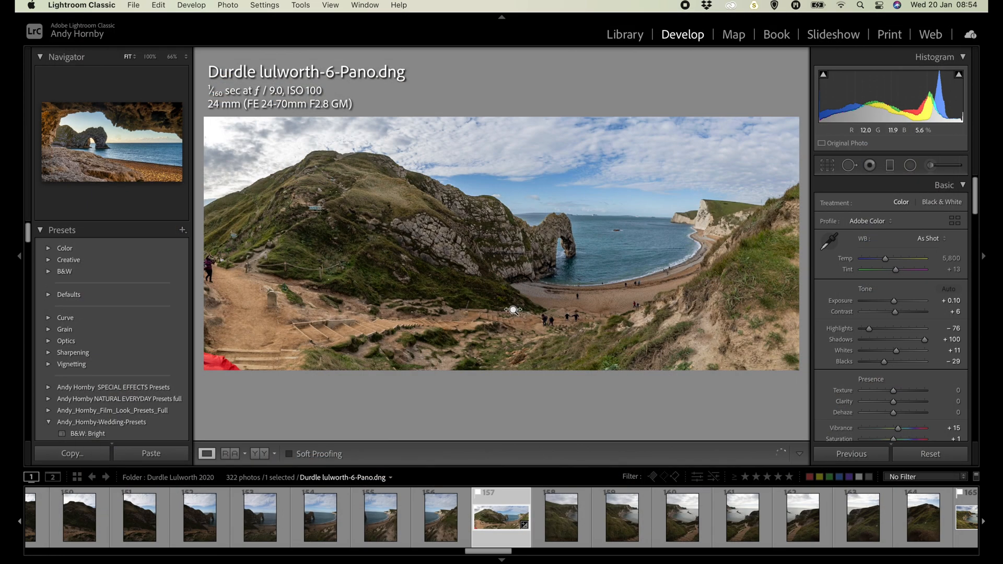
Reopen the secondary display window and apply the flagged filter to its photo grid.
key("super+F11")
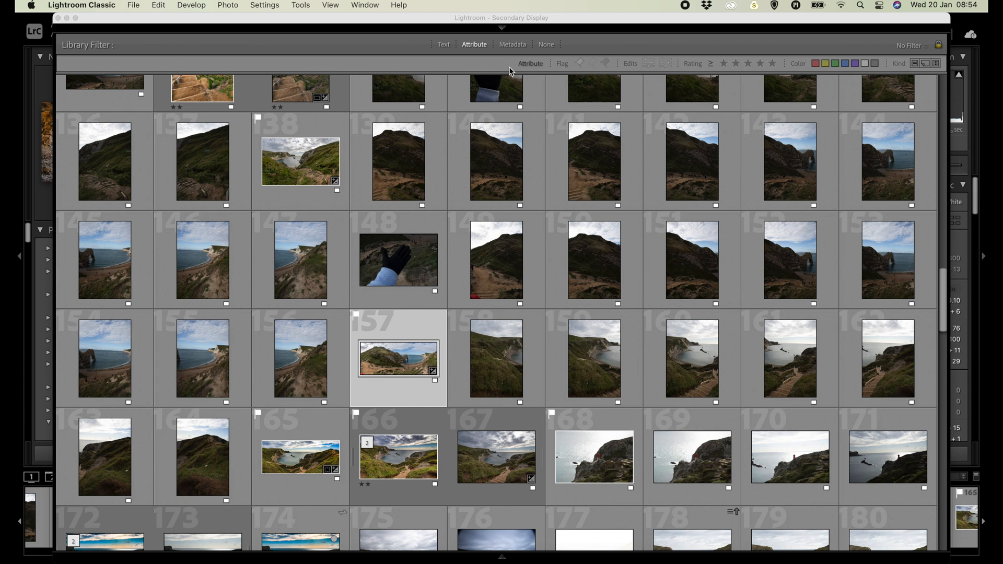
left_click(581, 66)
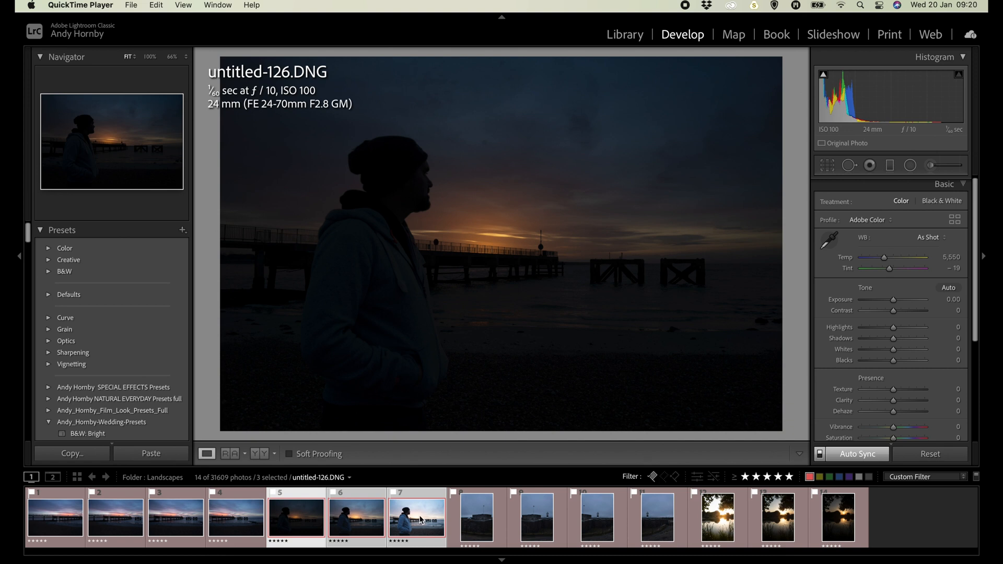
Preview an HDR merge of the three selected photos of the man by the pier, and cancel it.
left_click(421, 520)
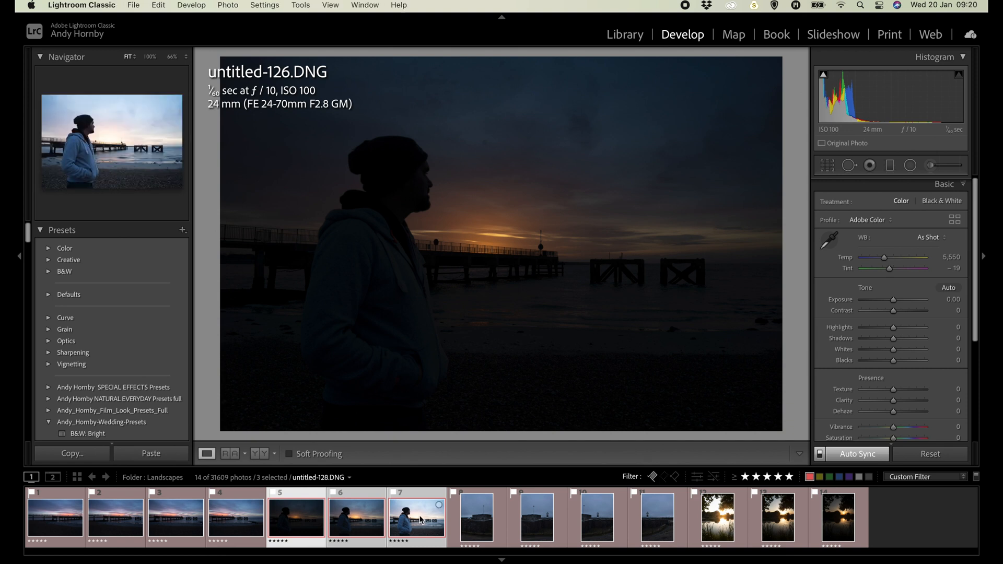
right_click(414, 519)
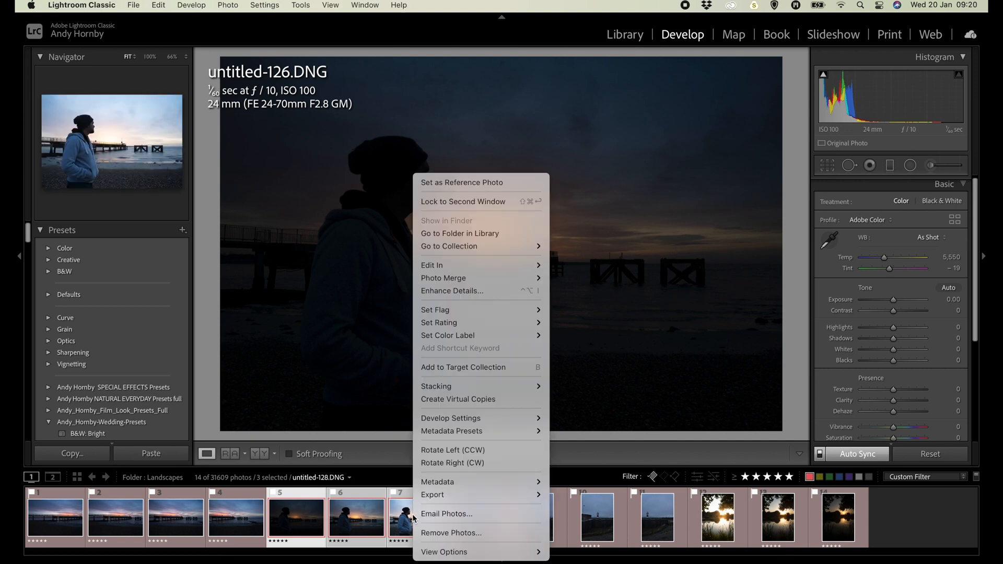
mouse_move(502, 283)
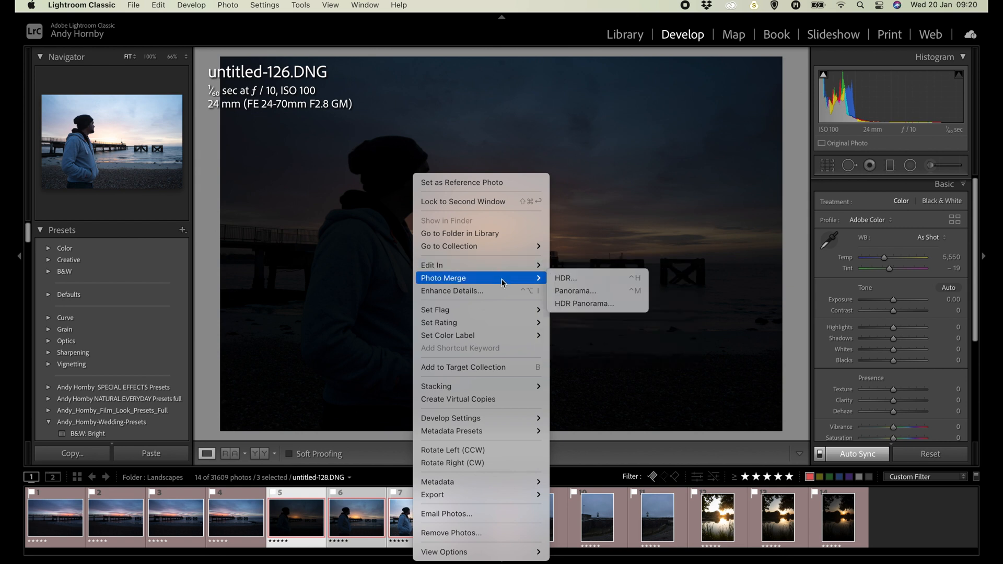
left_click(570, 281)
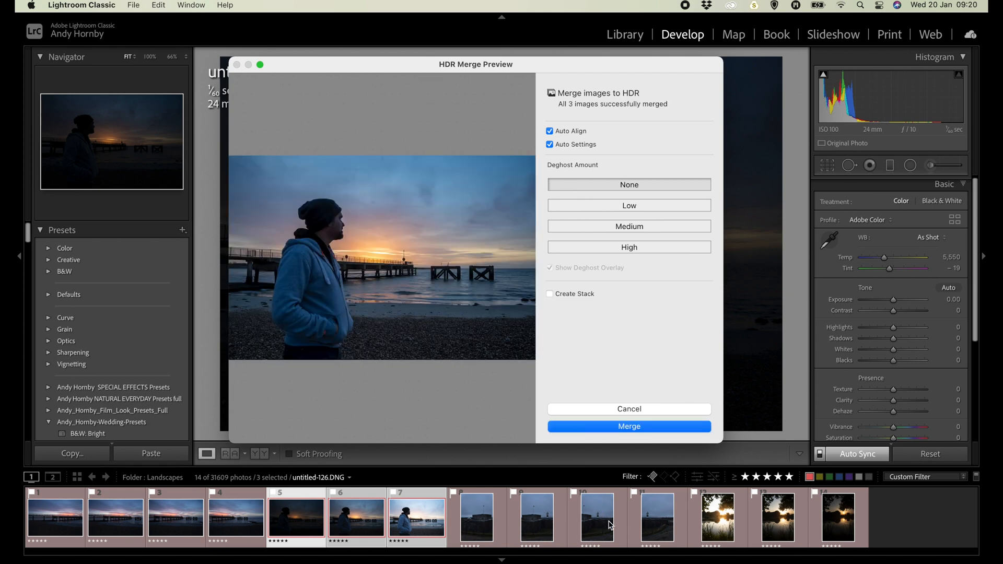
left_click(150, 7)
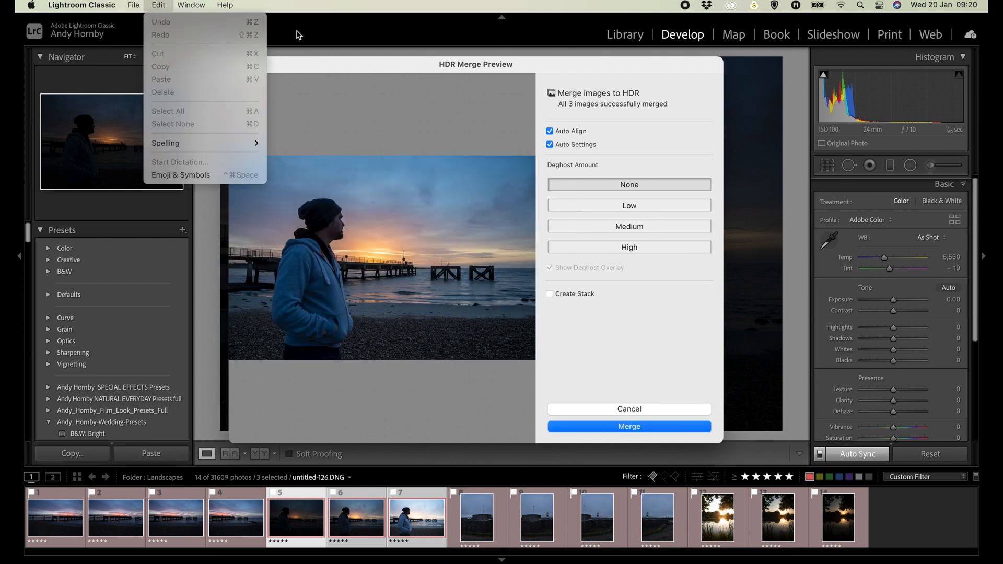
left_click(341, 28)
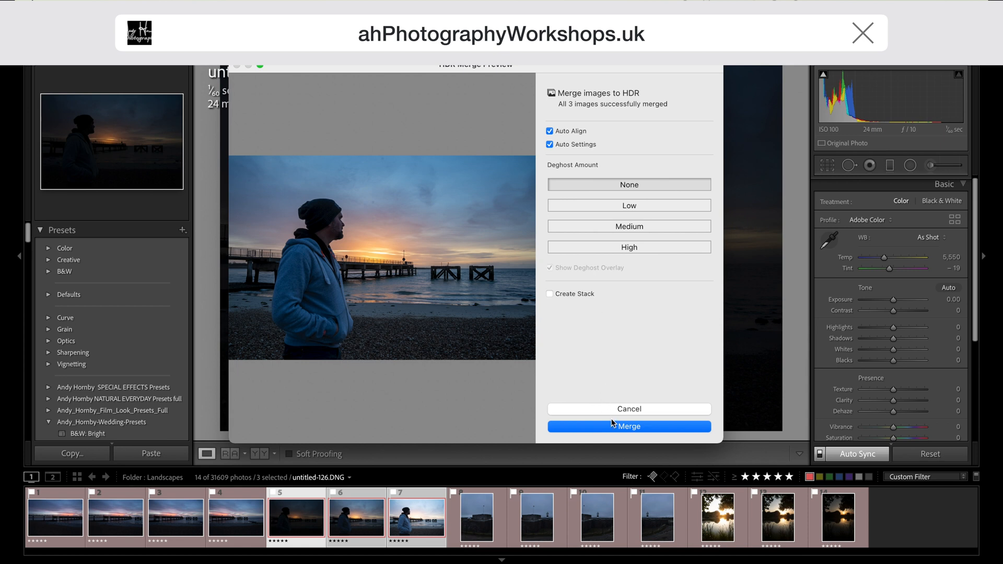
left_click(639, 408)
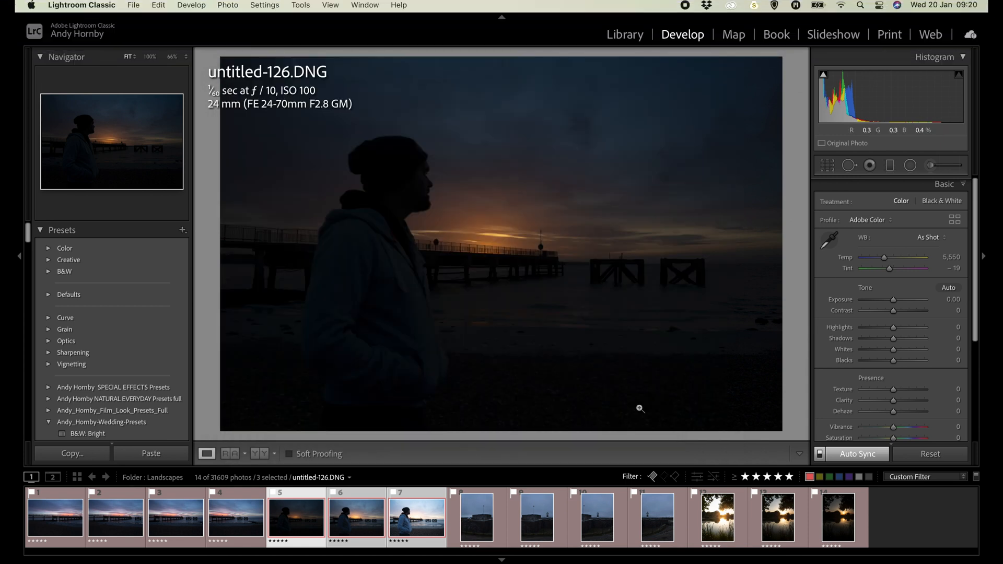
Select the four pier sunset photos, preview their panorama merge with cylindrical projection, and close the preview without merging.
left_click(230, 525)
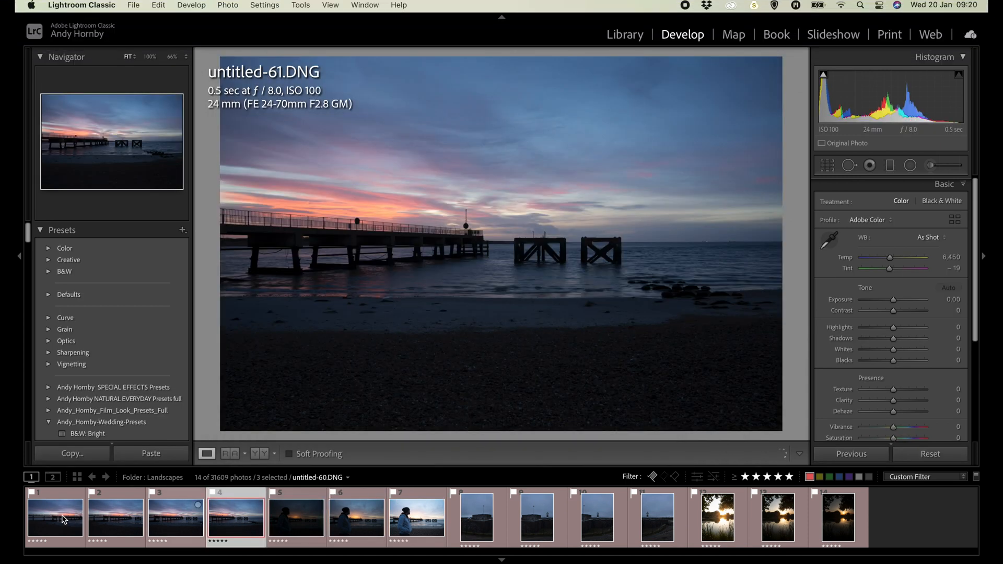
left_click(63, 519, "shift")
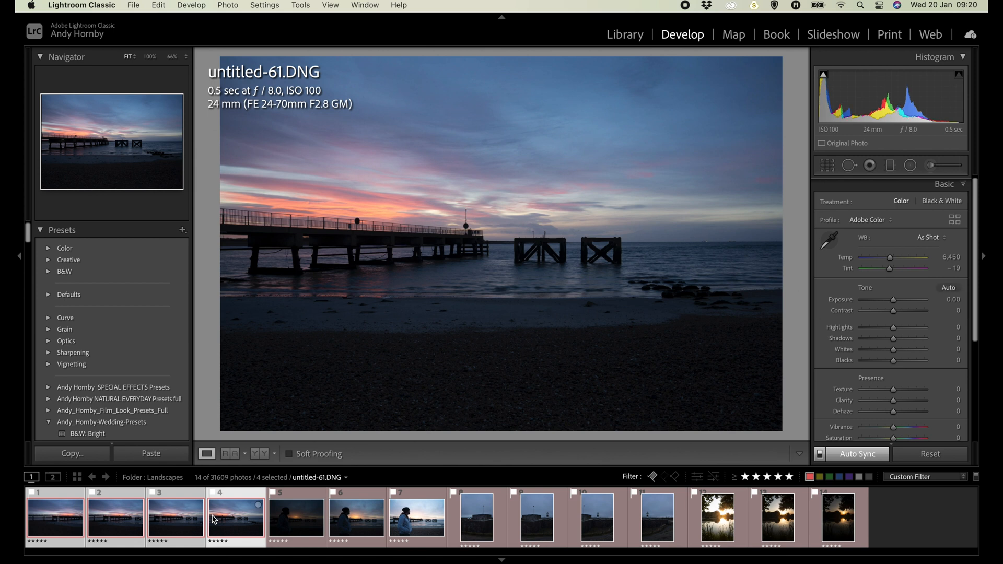
right_click(213, 519)
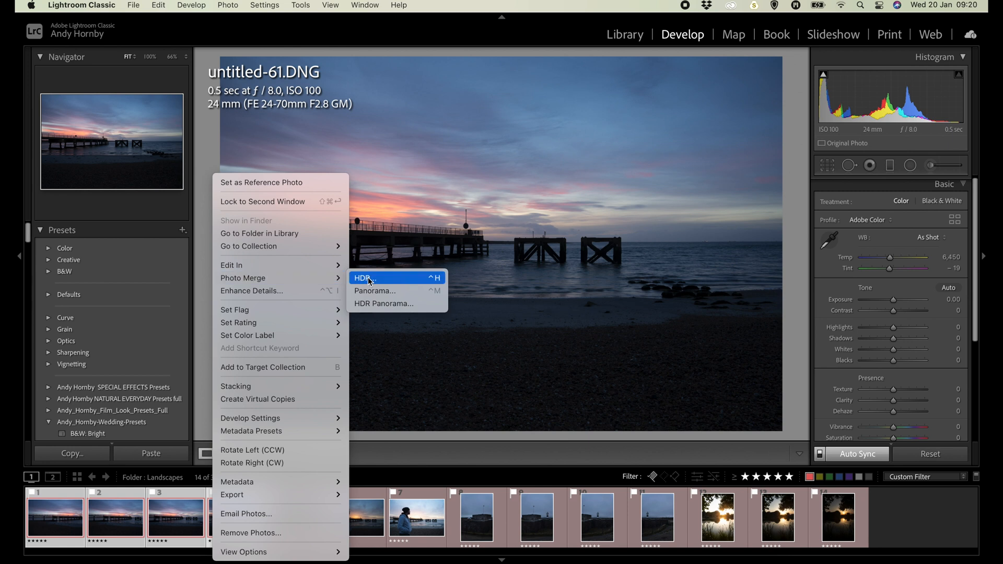
left_click(374, 290)
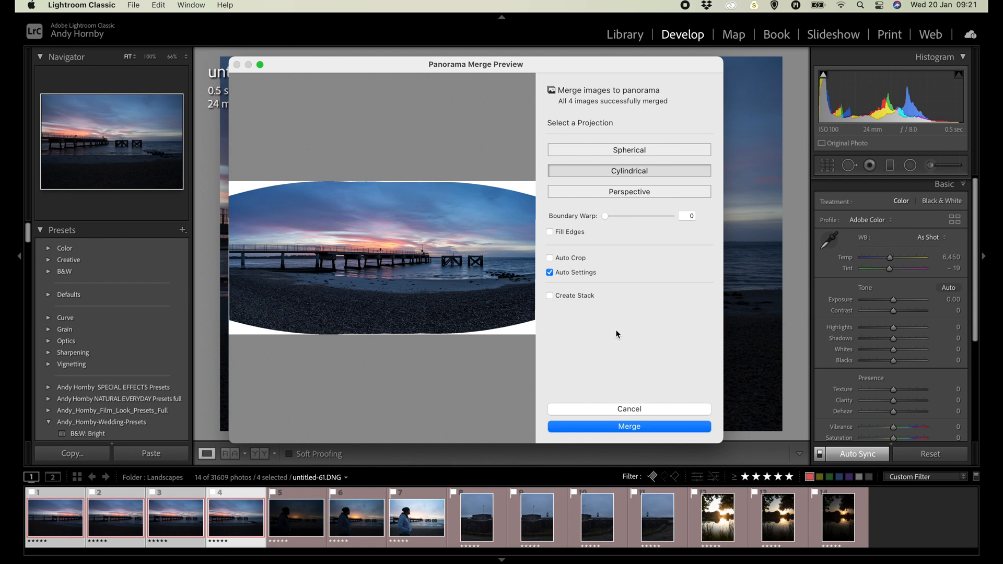
left_click(631, 423)
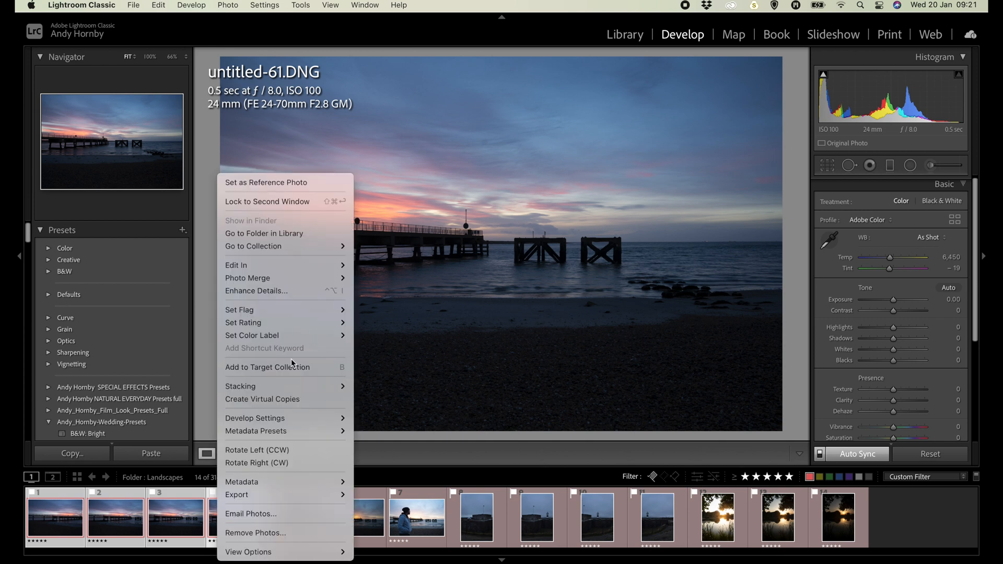
Merge the four selected pier sunset photos into a panorama directly, skipping the preview dialog.
mouse_move(315, 282)
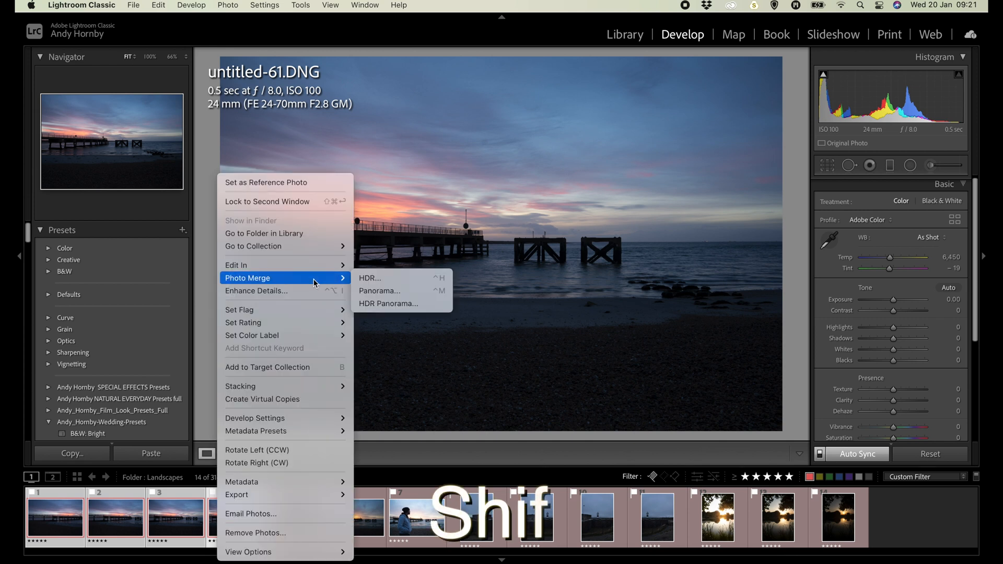
key("shift")
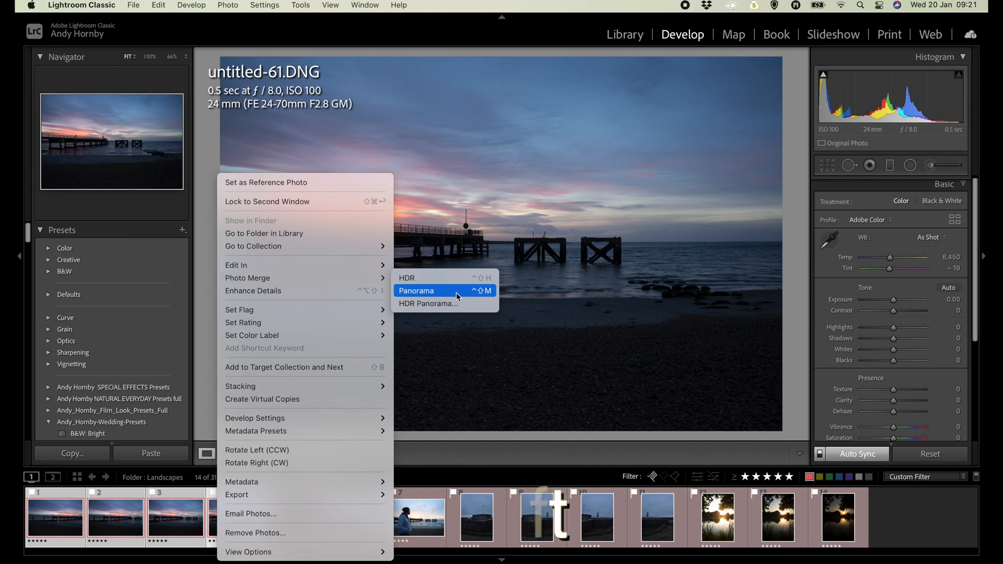
left_click(429, 291, "shift")
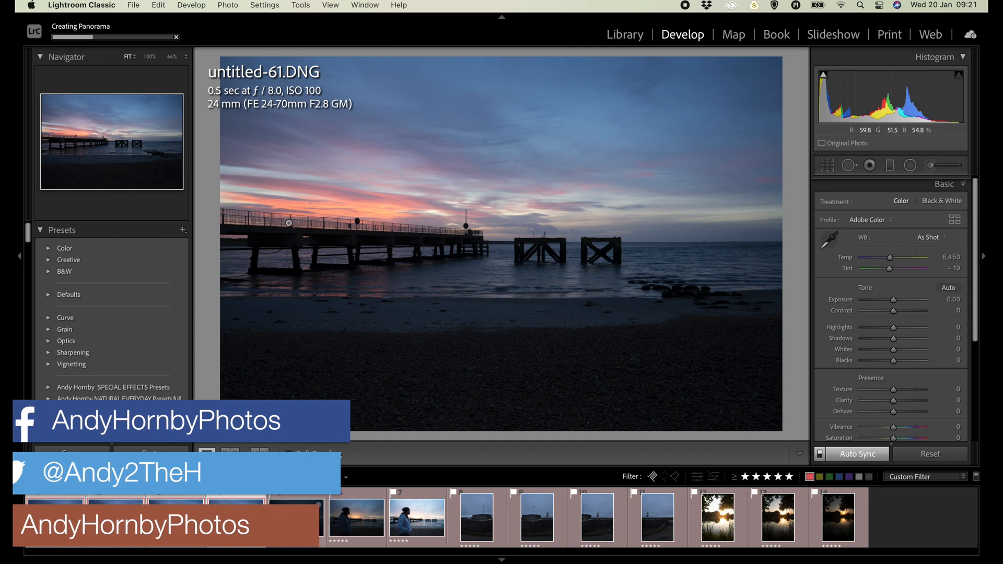
Select the three bracketed photos of the man by the pier and merge them to HDR without the preview dialog.
left_click(293, 514)
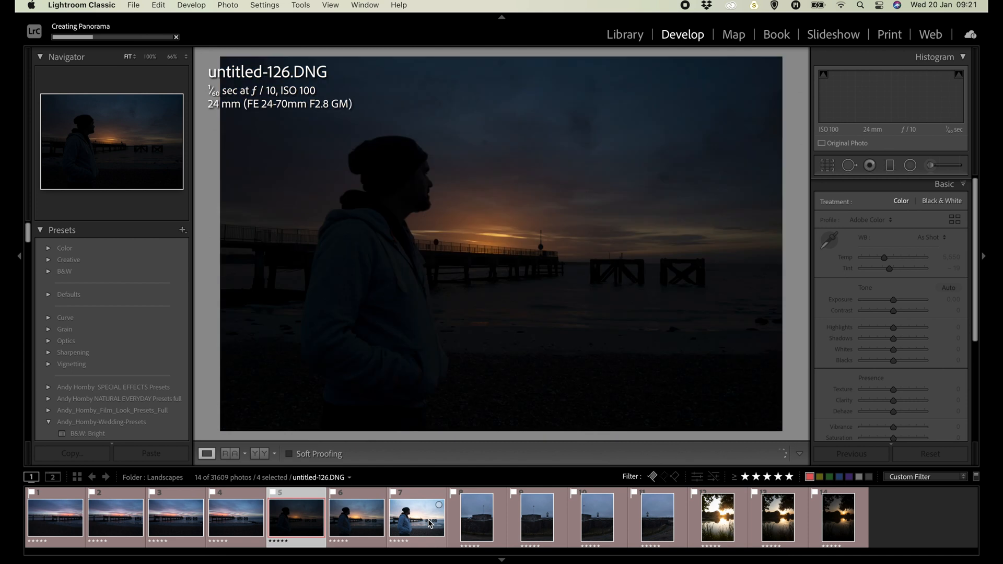
left_click(429, 524, "shift")
right_click(429, 523)
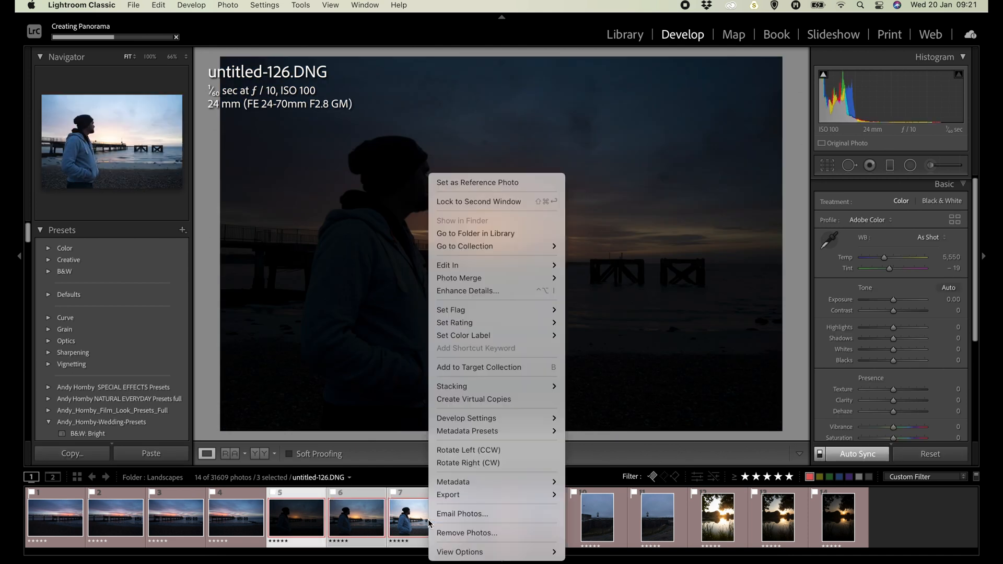
mouse_move(506, 279)
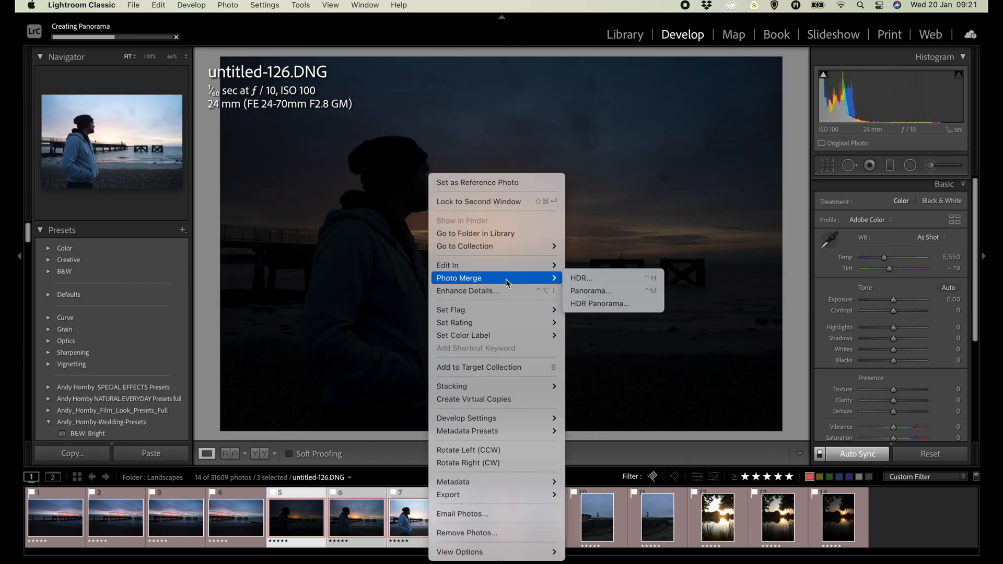
key("shift")
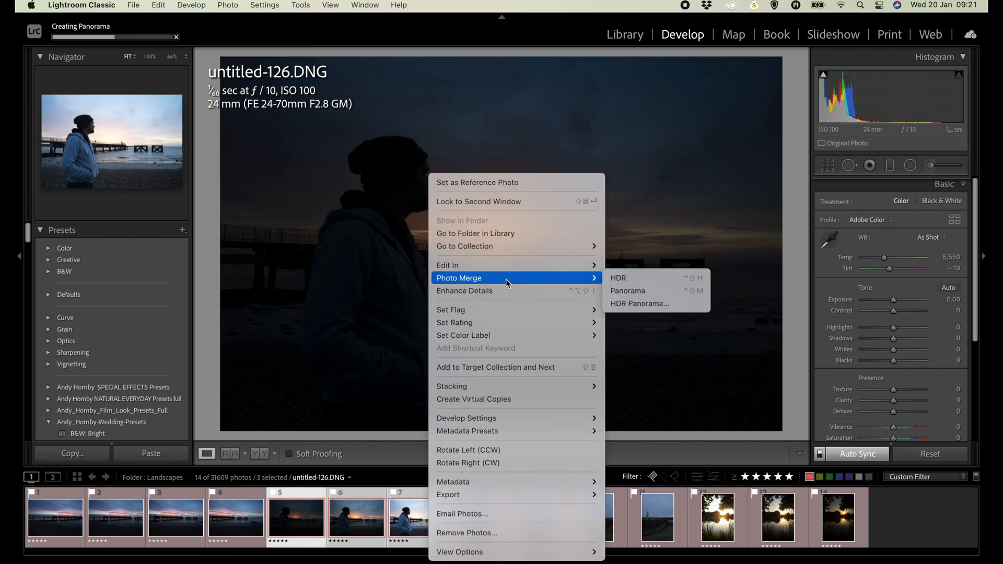
left_click(642, 280, "shift")
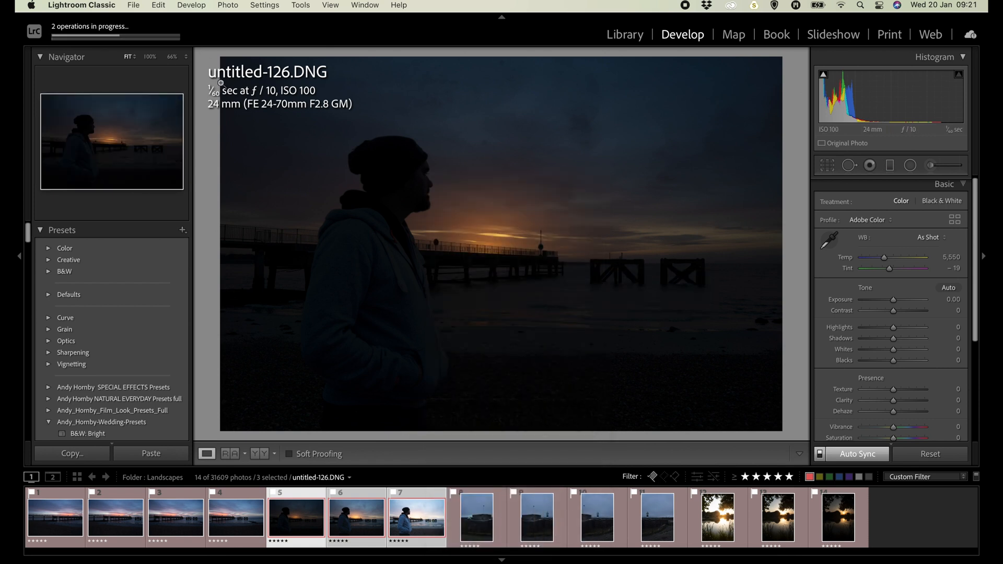
Select the four Southsea fort photos, 8 to 11, and merge them into a panorama without the preview dialog.
left_click(472, 524)
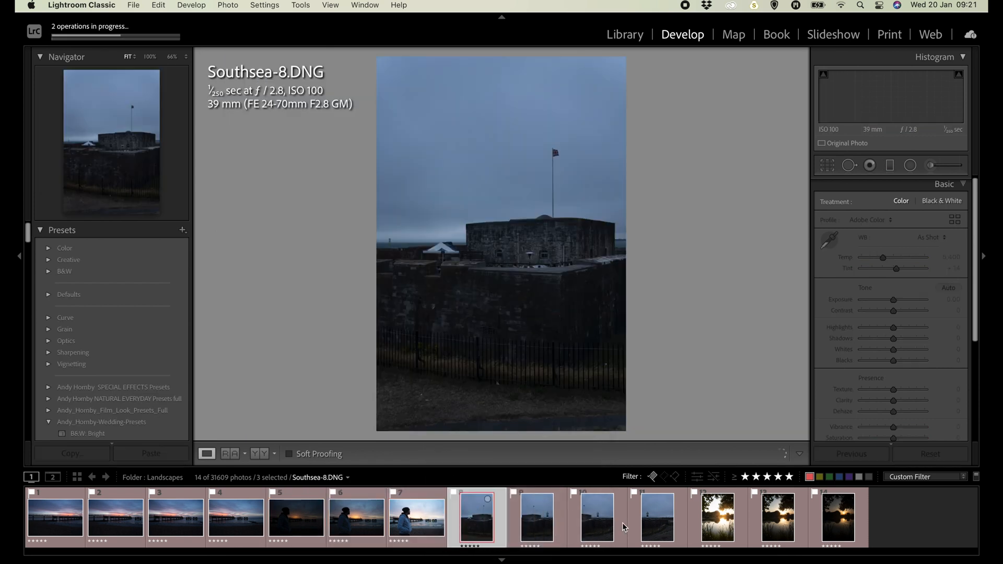
left_click(655, 526, "shift")
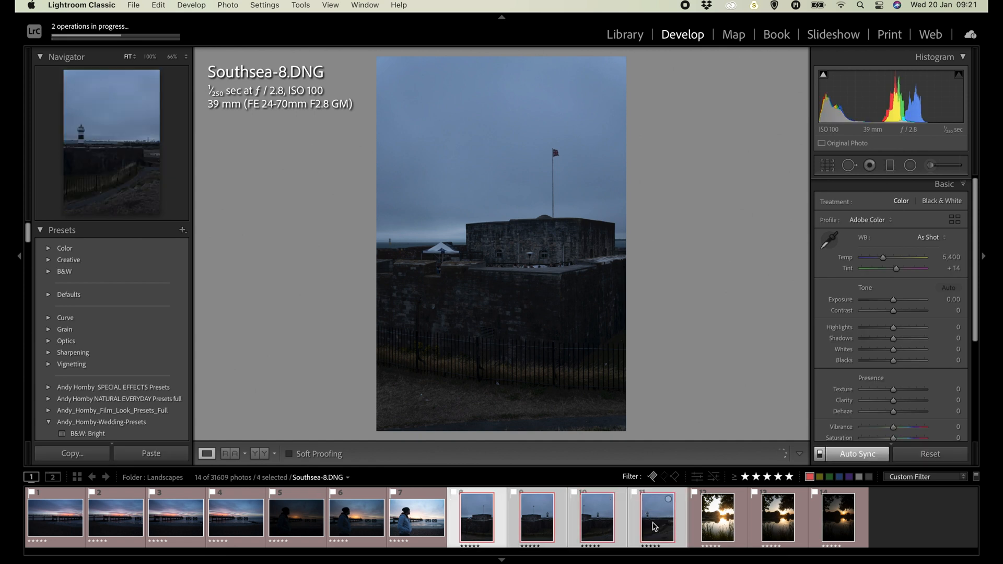
right_click(655, 526)
mouse_move(716, 283)
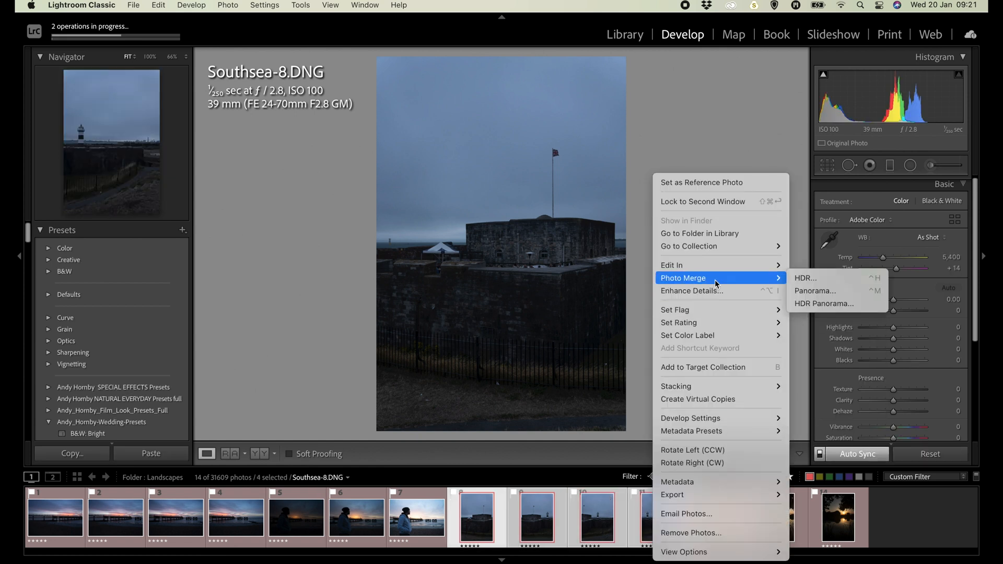
key("shift")
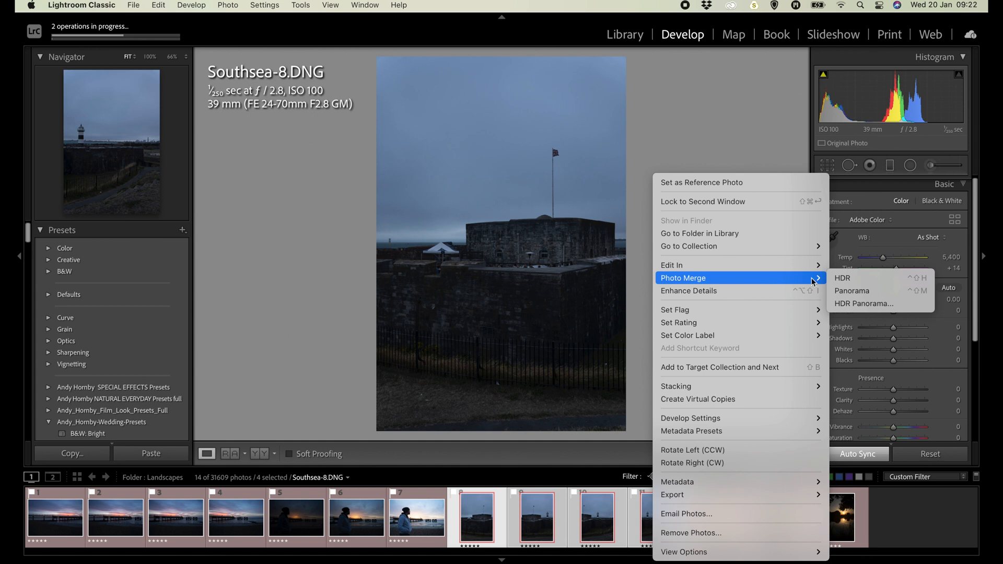
left_click(862, 291, "shift")
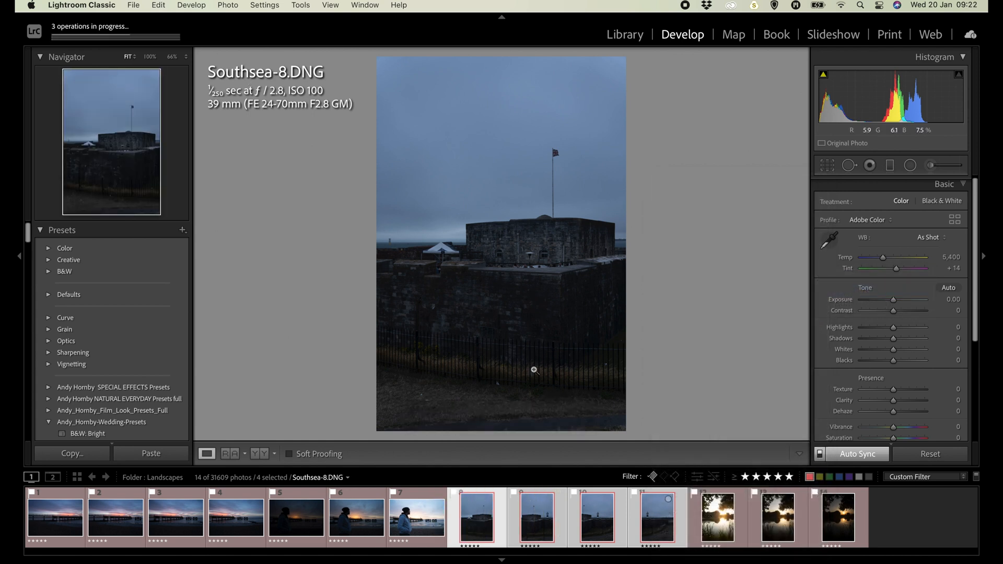
Select the three lake sunset photos, 12 to 14, and merge them to HDR without the preview dialog.
left_click(718, 517)
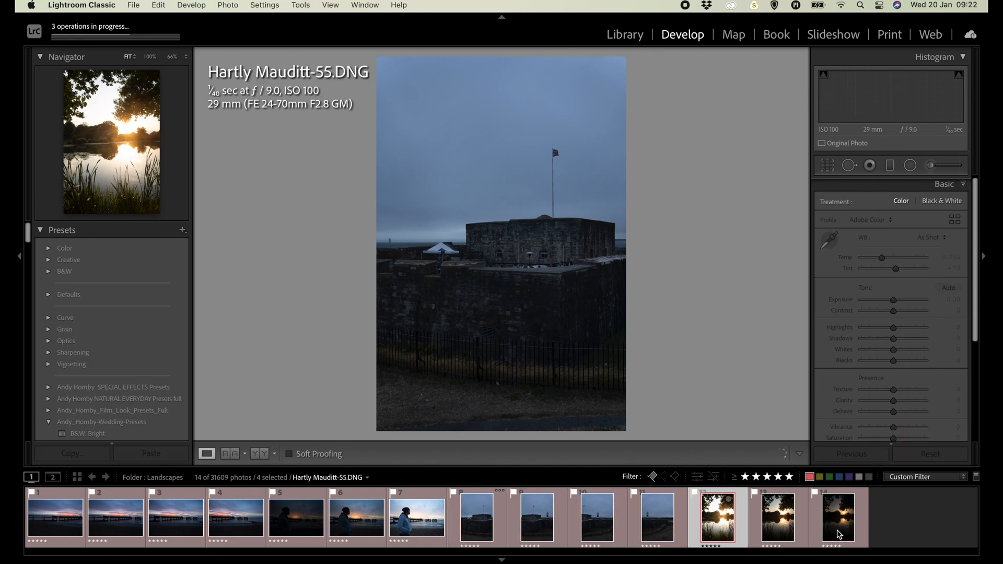
right_click(839, 534)
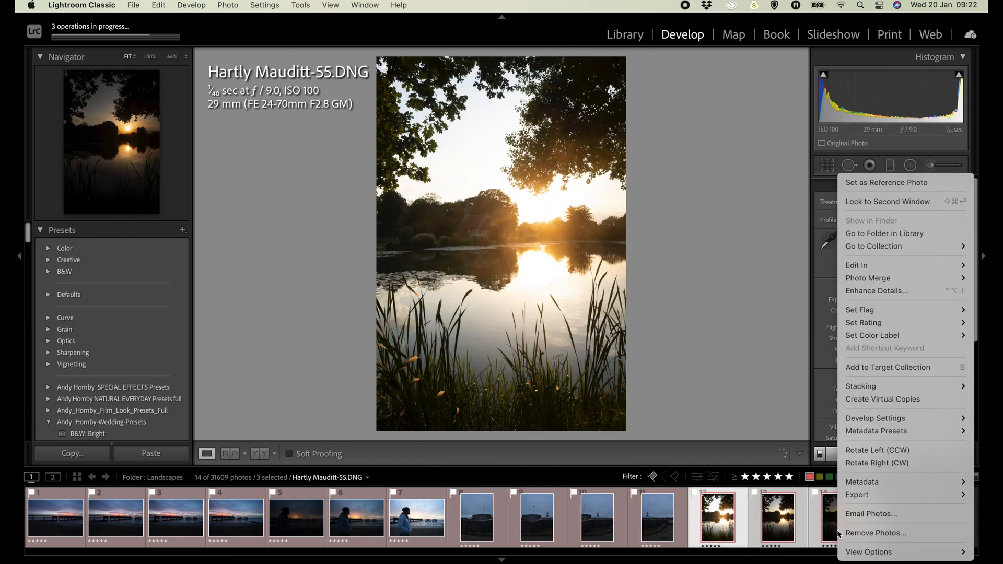
mouse_move(870, 283)
key("shift")
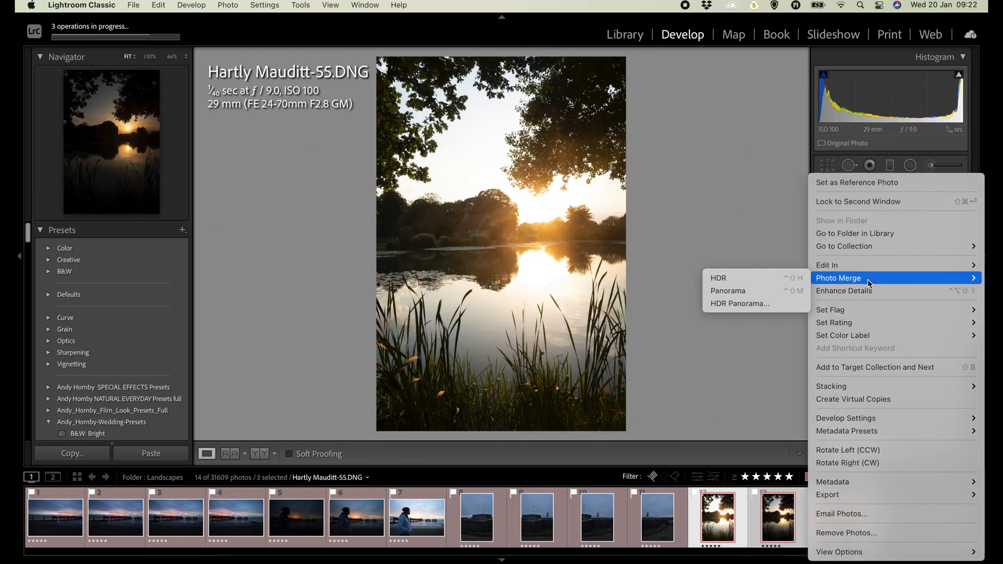
left_click(754, 282, "shift")
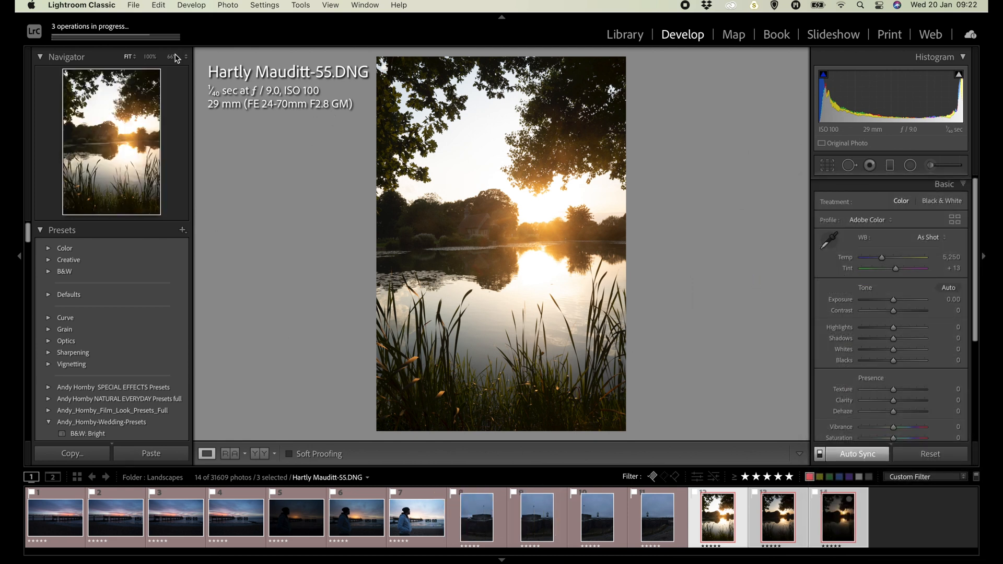